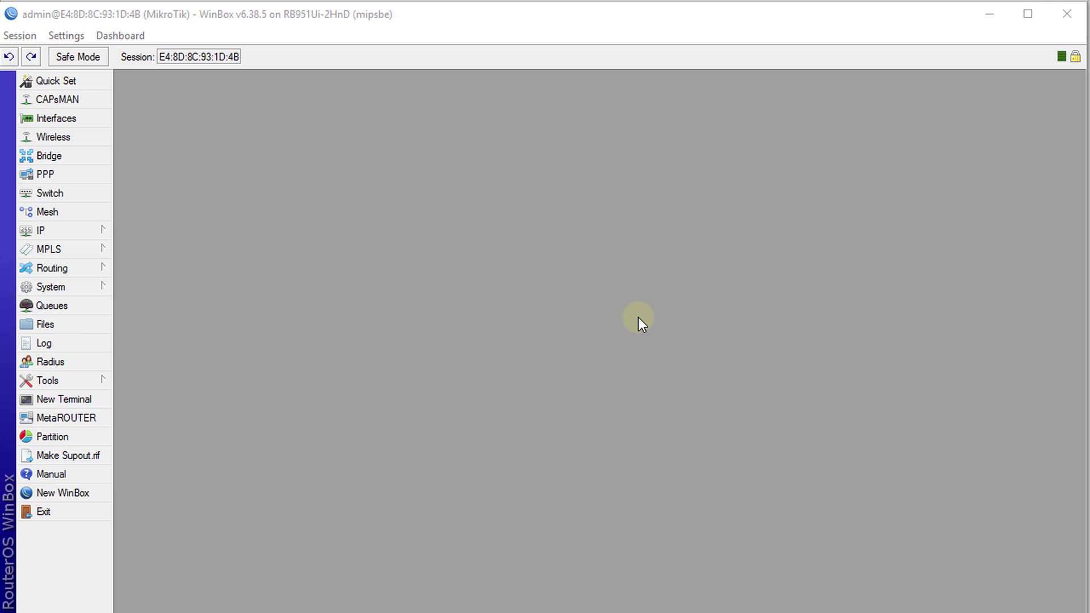
Open a new RouterOS terminal window from the WinBox side menu.
{"action": "left_click", "coordinate": [100, 399]}
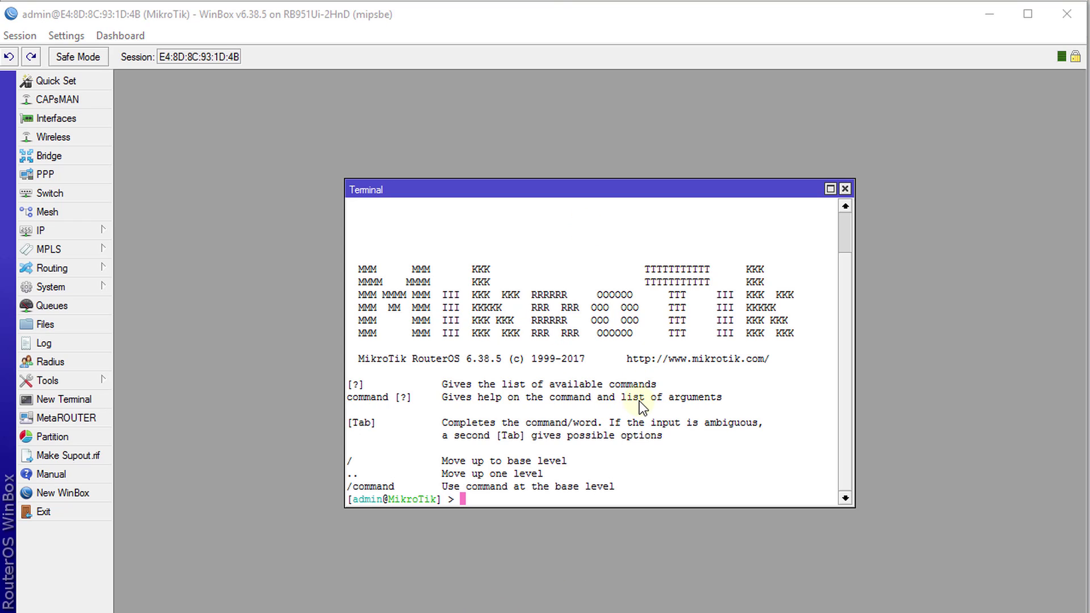
Under /tool user-manager, run 'database clear' and confirm with y.
{"action": "left_click", "coordinate": [674, 390]}
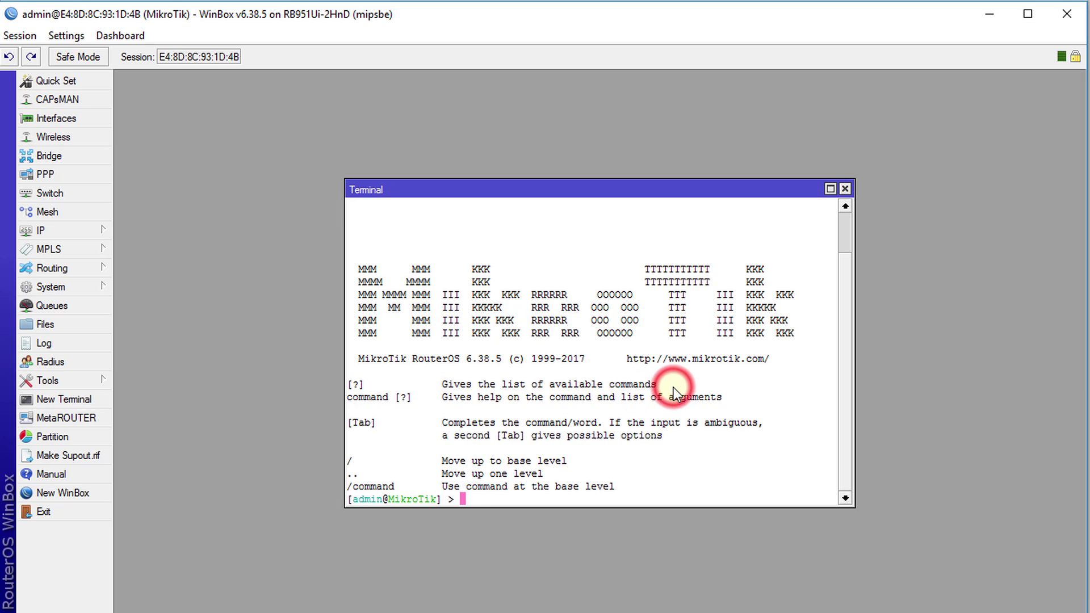
{"action": "type", "text": "tool user-manager"}
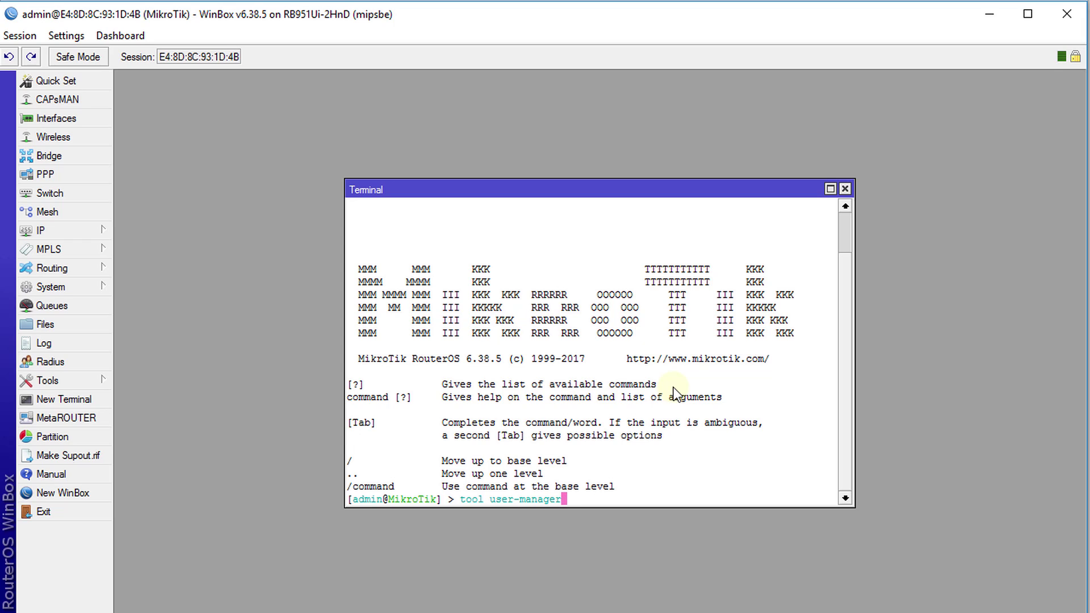
{"action": "key", "text": "Return"}
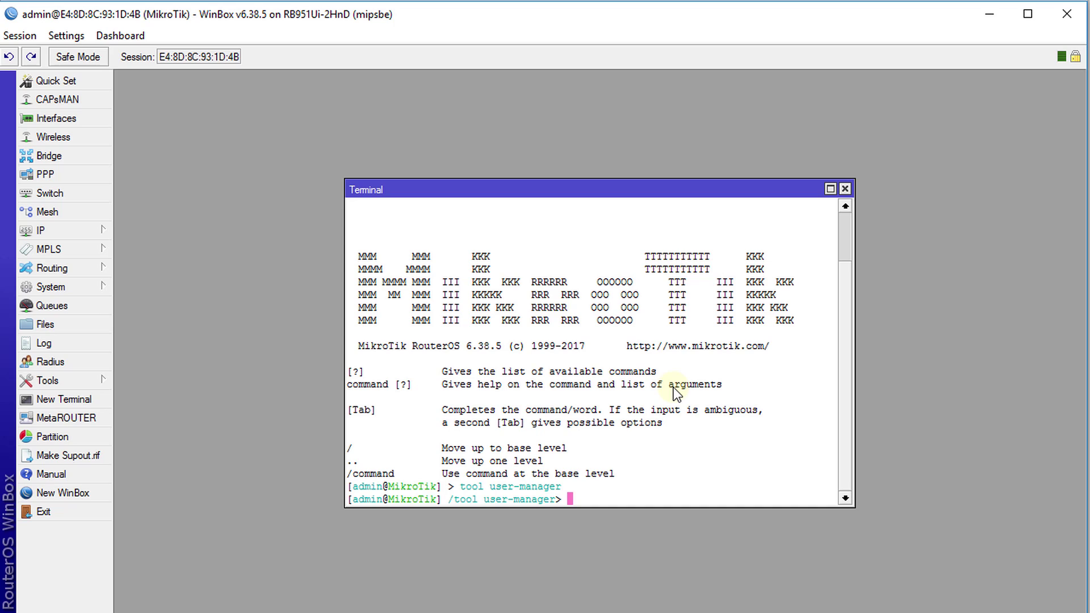
{"action": "type", "text": "database clear"}
{"action": "key", "text": "Return"}
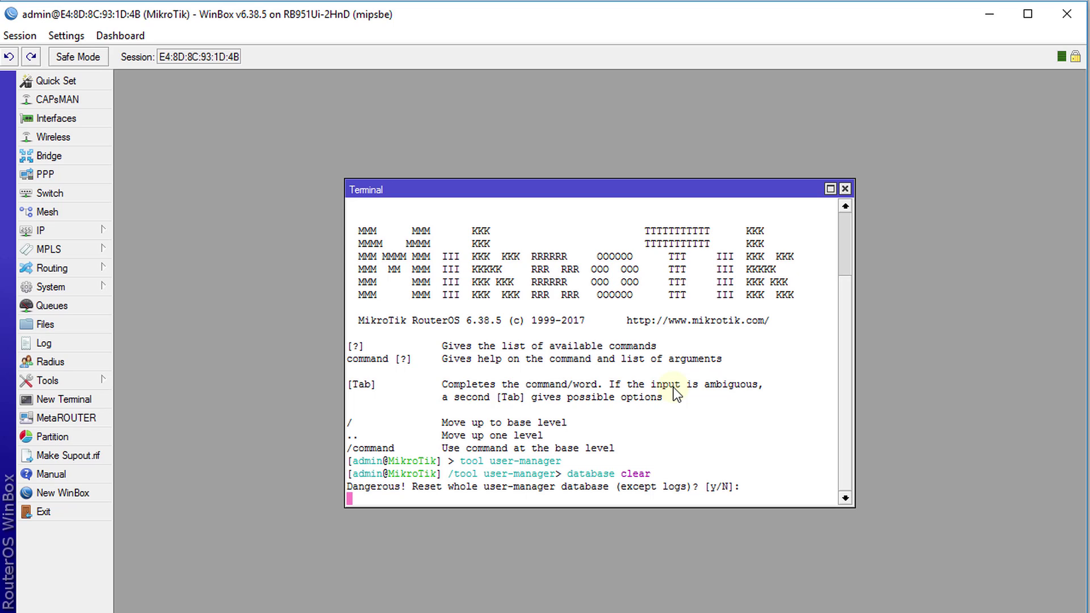
{"action": "type", "text": "y"}
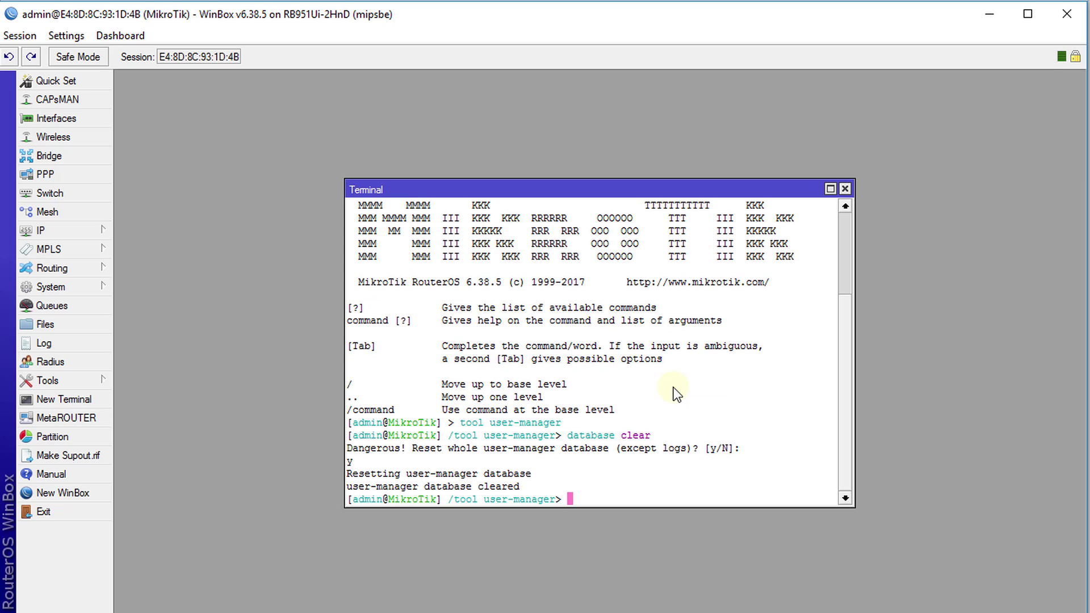
Run 'database clear-log' from the recalled command and confirm with y.
{"action": "key", "text": "Up"}
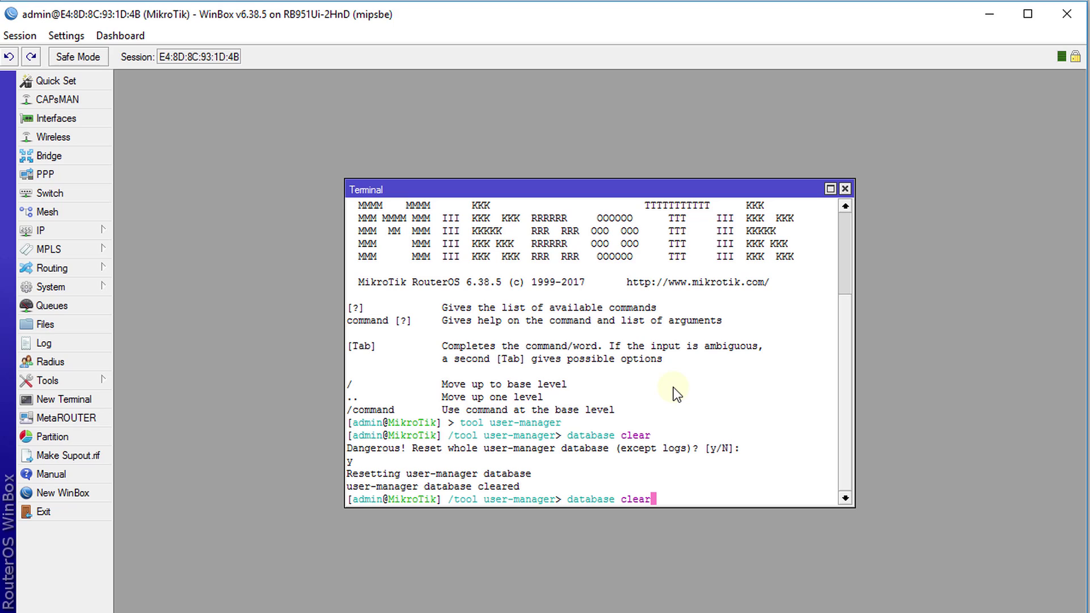
{"action": "type", "text": "-log"}
{"action": "key", "text": "Return"}
{"action": "type", "text": "y"}
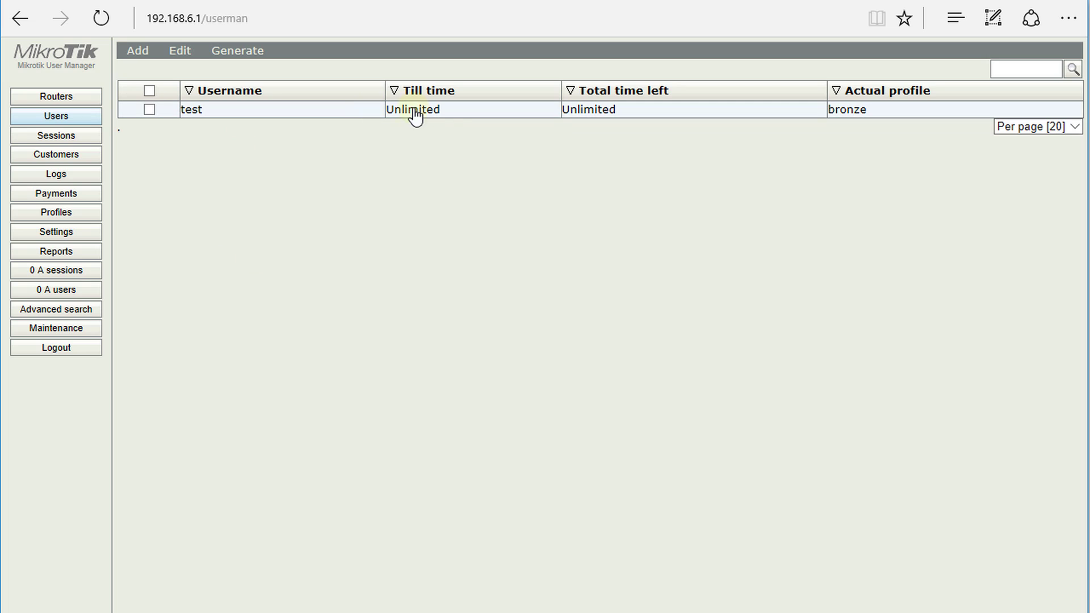
Review the Customers, Sessions and Logs pages in the web User Manager, then log out.
{"action": "left_click", "coordinate": [68, 157]}
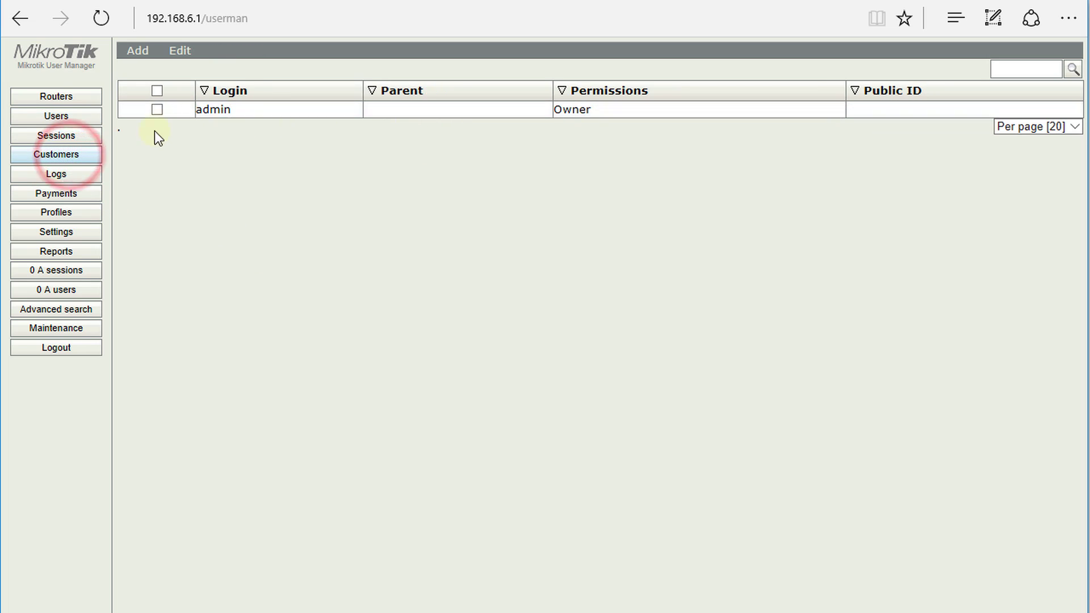
{"action": "left_click", "coordinate": [68, 139]}
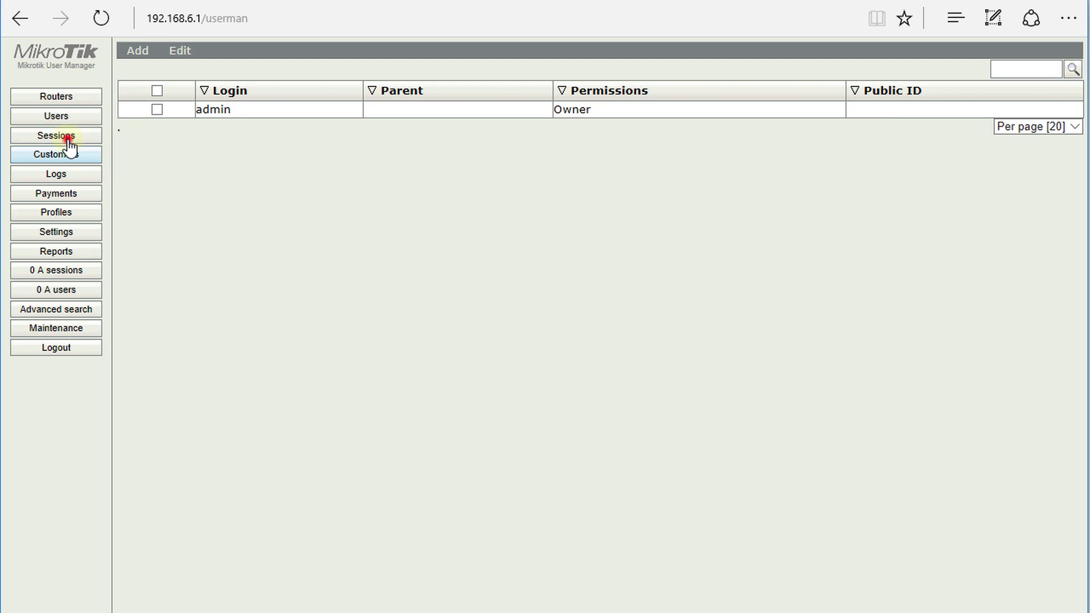
{"action": "left_click", "coordinate": [62, 176]}
{"action": "left_click", "coordinate": [61, 348]}
Attempt login as admin with the old password, get rejected, then blank the password field.
{"action": "type", "text": "admin"}
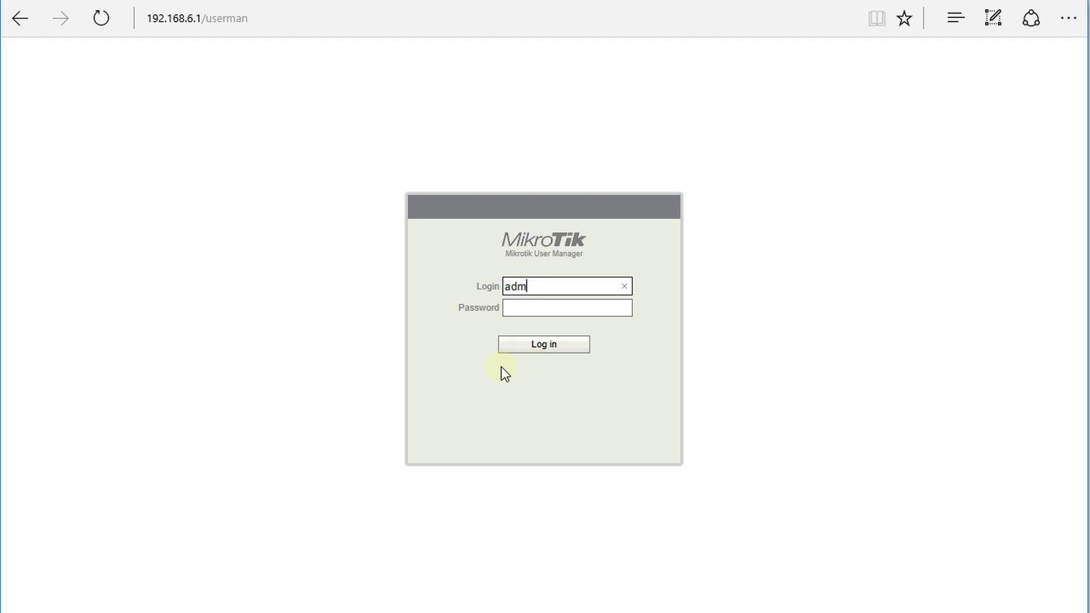
{"action": "key", "text": "Tab"}
{"action": "type", "text": "1234"}
{"action": "key", "text": "BackSpace"}
{"action": "key", "text": "BackSpace"}
{"action": "key", "text": "BackSpace"}
{"action": "key", "text": "BackSpace"}
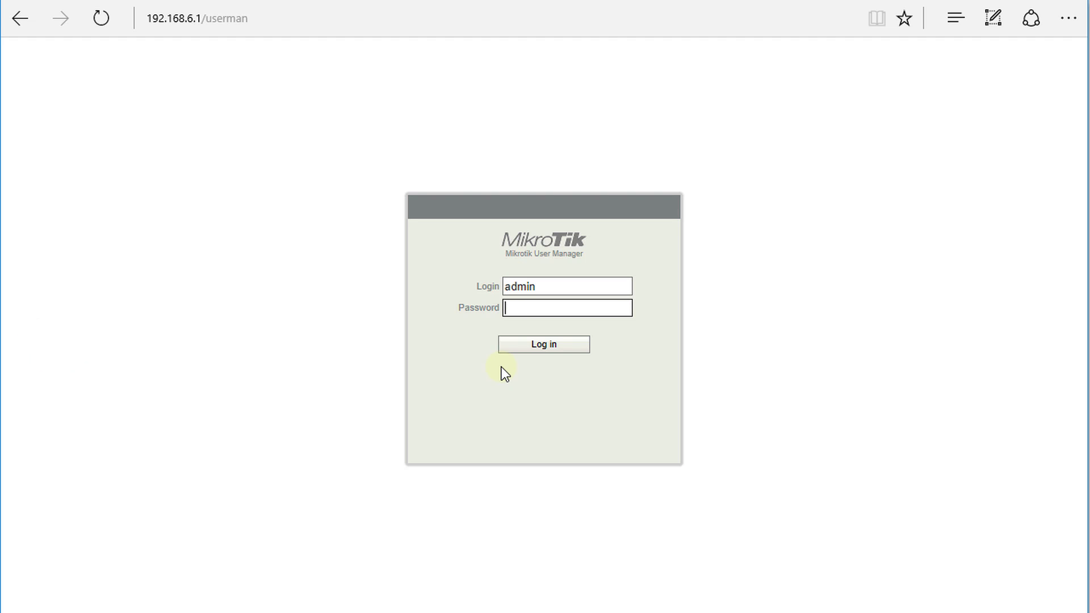
{"action": "type", "text": "1234567890"}
{"action": "key", "text": "Return"}
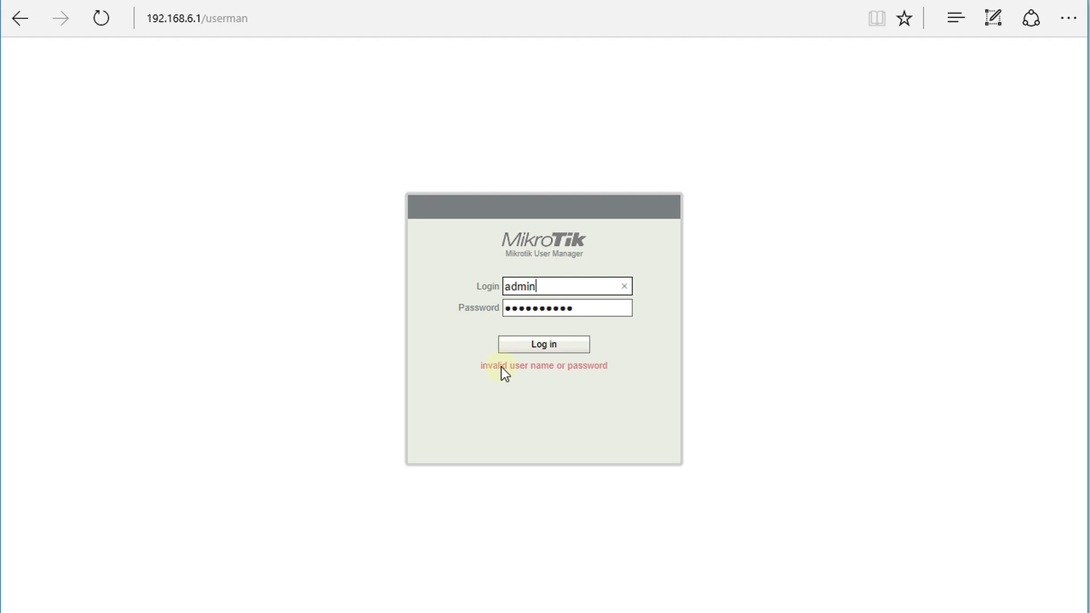
{"action": "left_click_drag", "start_coordinate": [604, 307], "coordinate": [494, 307]}
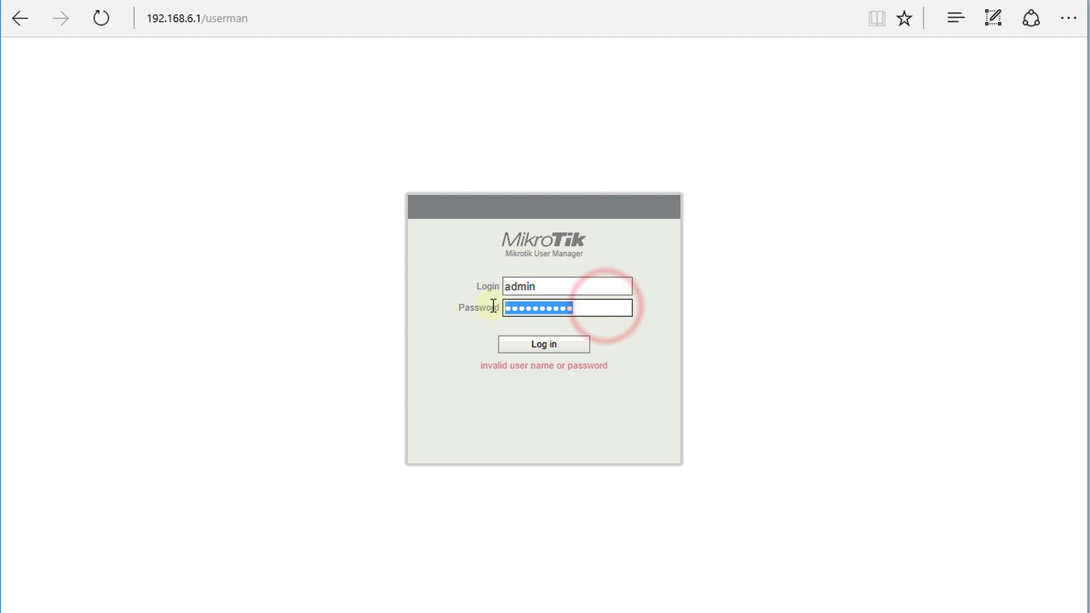
{"action": "key", "text": "BackSpace"}
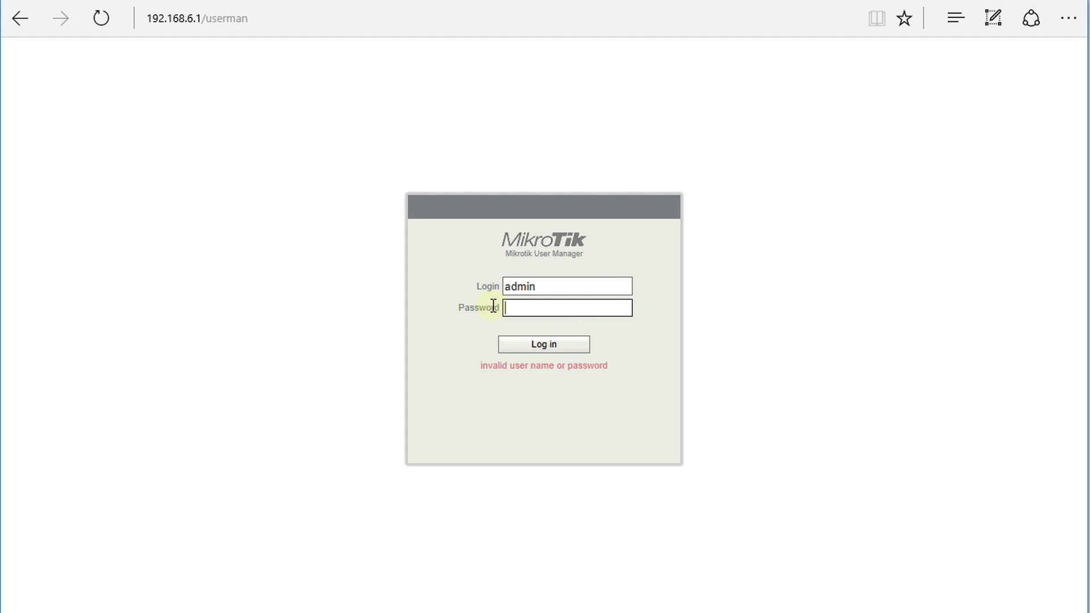
Log in as admin with no password and verify Sessions, Customers and Profiles are empty.
{"action": "left_click", "coordinate": [564, 345]}
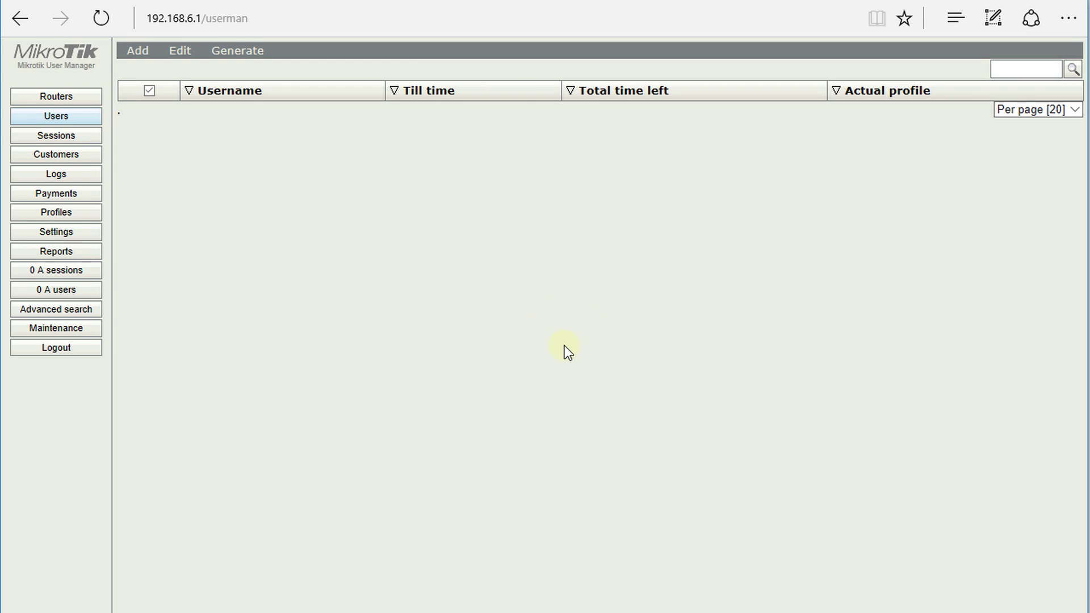
{"action": "left_click", "coordinate": [57, 137]}
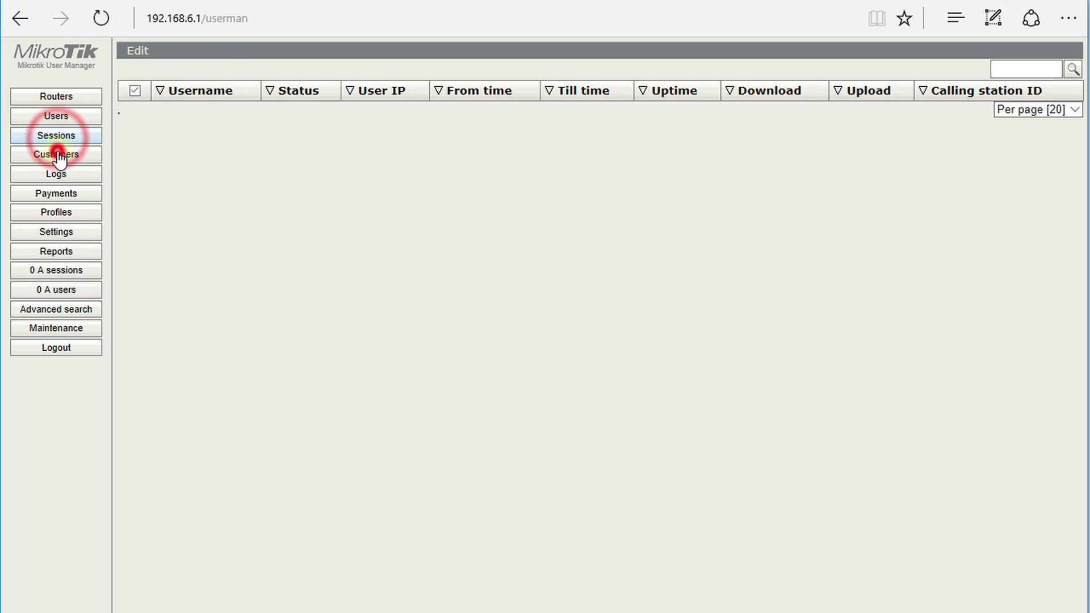
{"action": "left_click", "coordinate": [57, 155]}
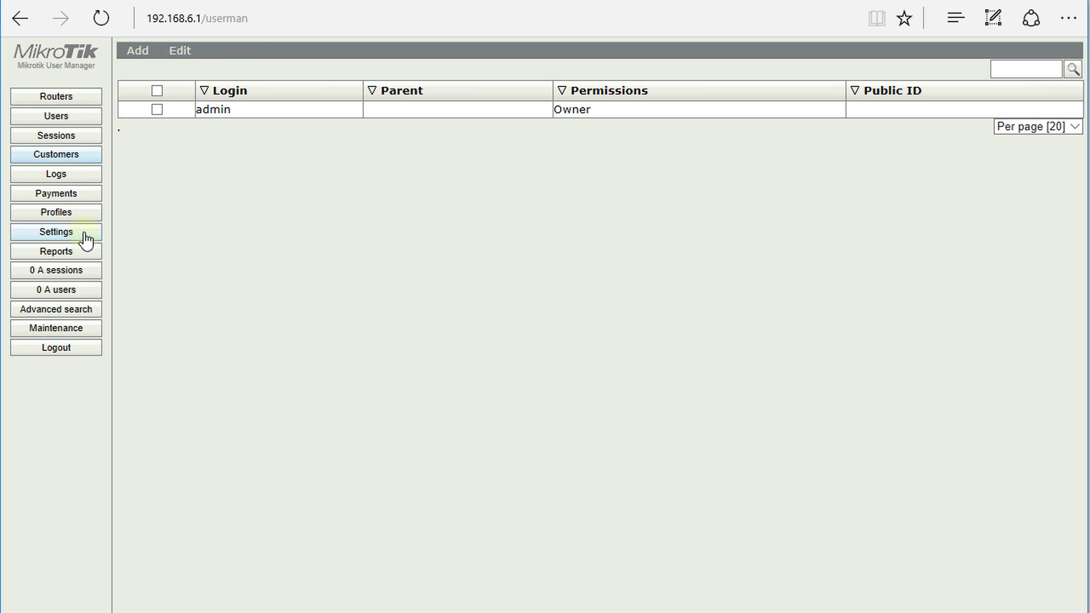
{"action": "left_click", "coordinate": [68, 215]}
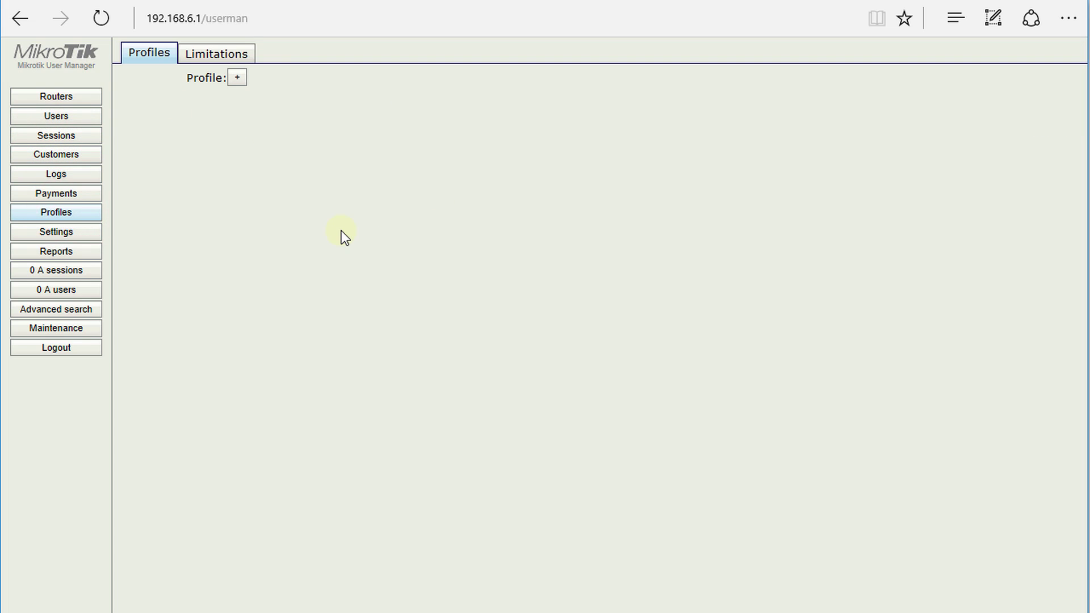